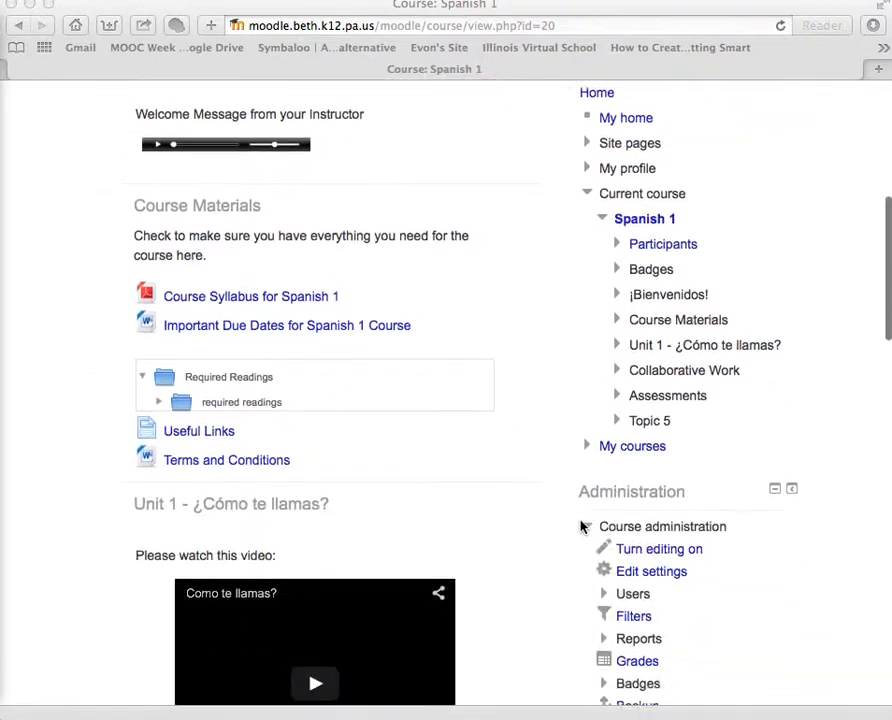
Open the Introductions Quiz from the course's Assessments section for editing
scroll(580, 527, down, 9)
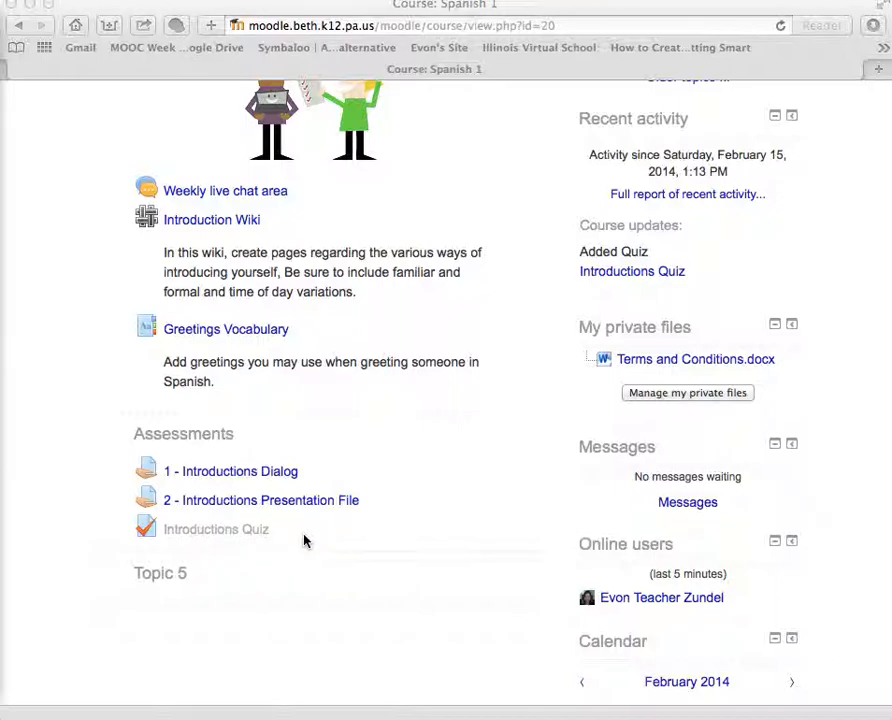
click(223, 537)
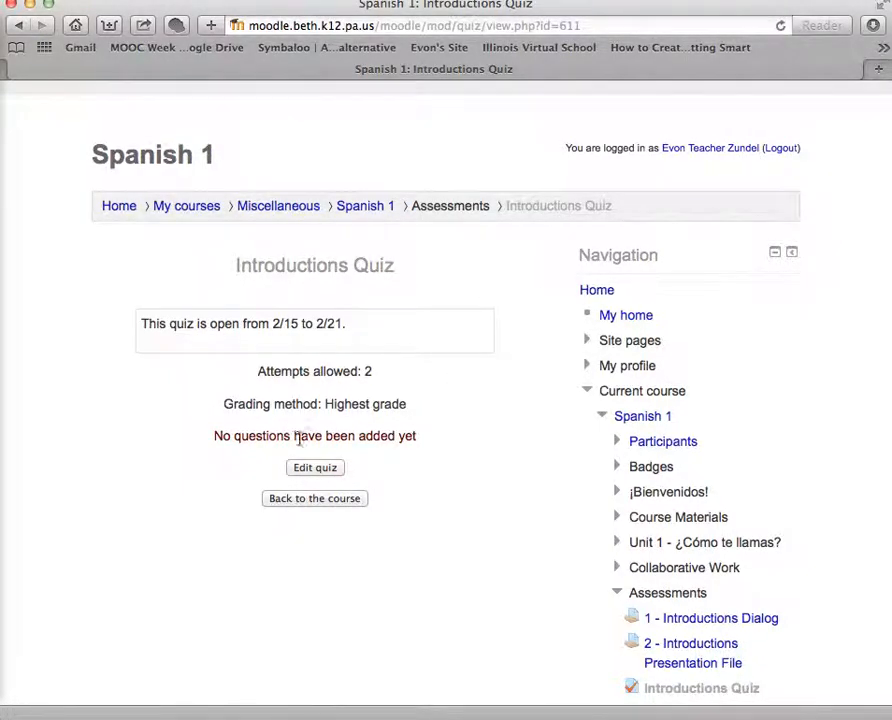
click(316, 469)
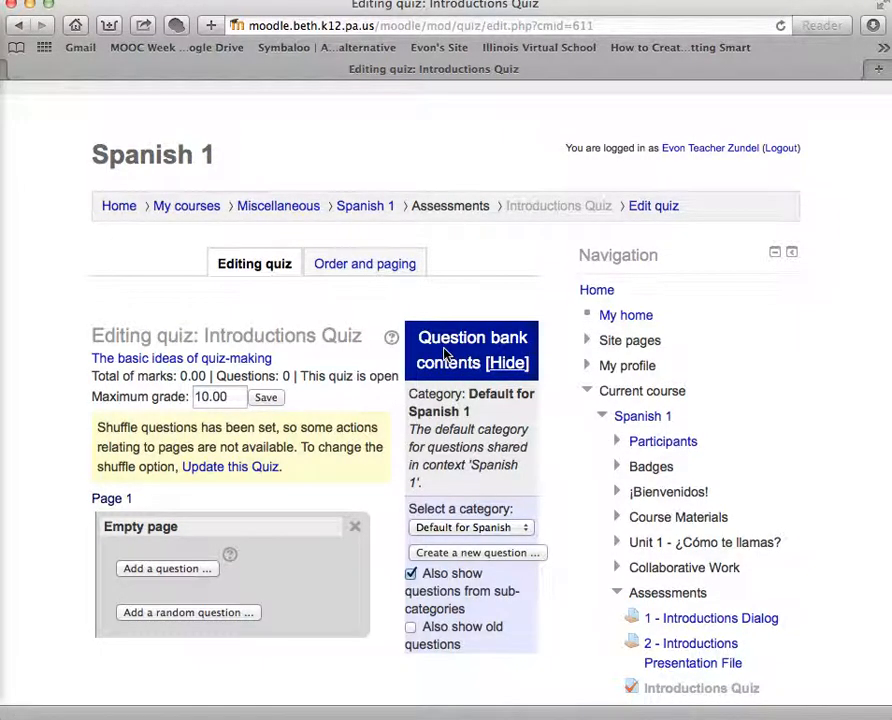
Start adding a Multiple choice question to the quiz's empty first page
scroll(320, 510, down, 3)
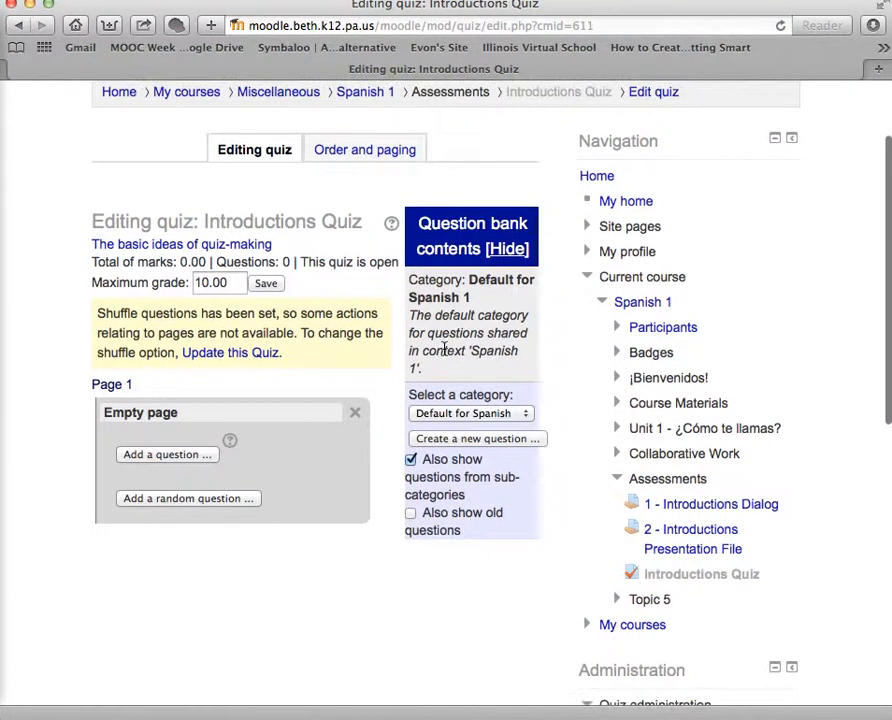
click(163, 459)
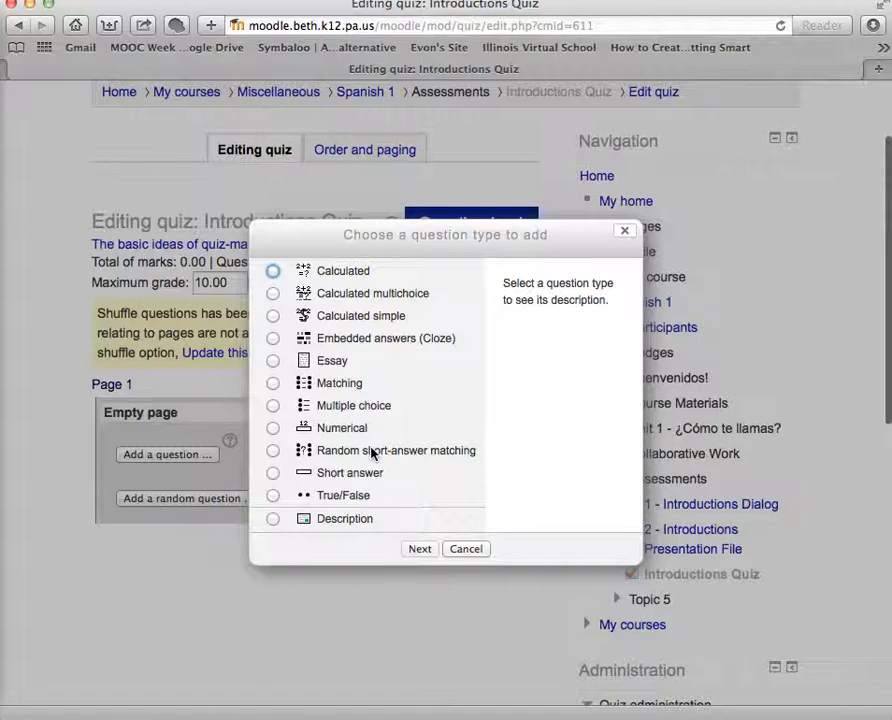
scroll(371, 453, down, 1)
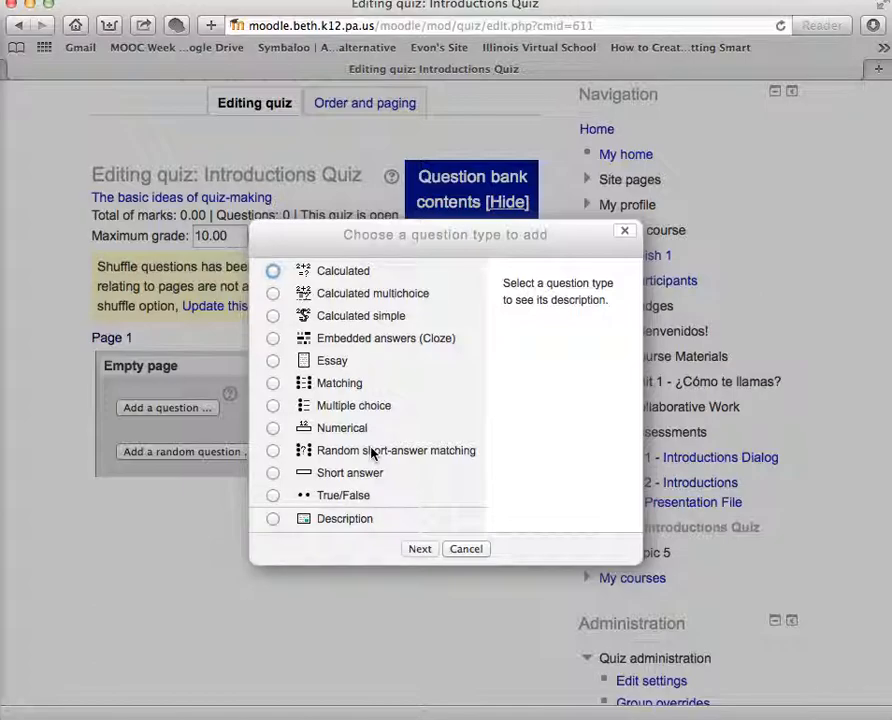
scroll(371, 410, down, 1)
scroll(371, 409, down, 1)
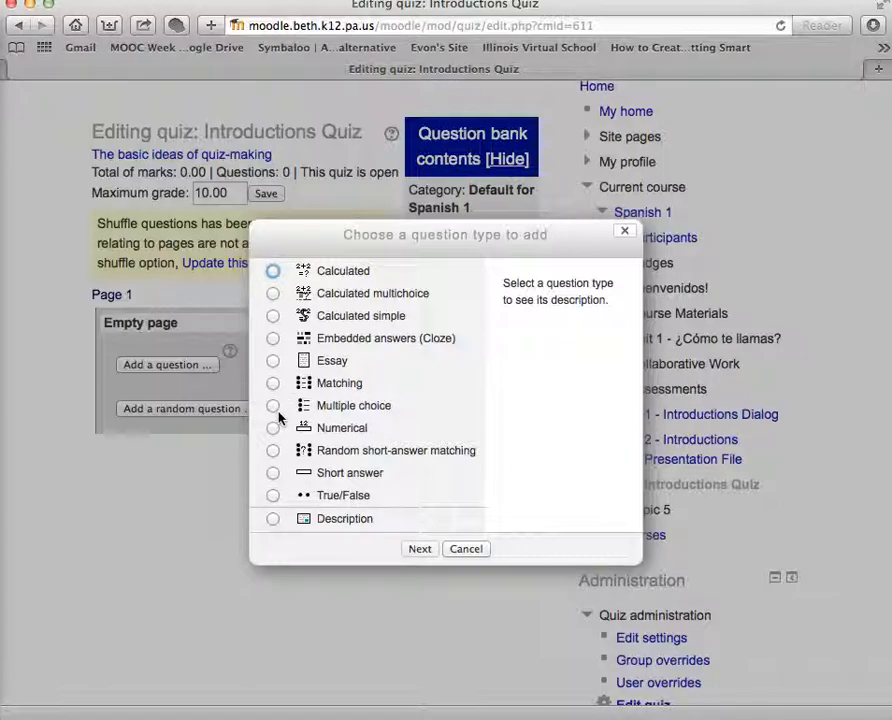
click(273, 519)
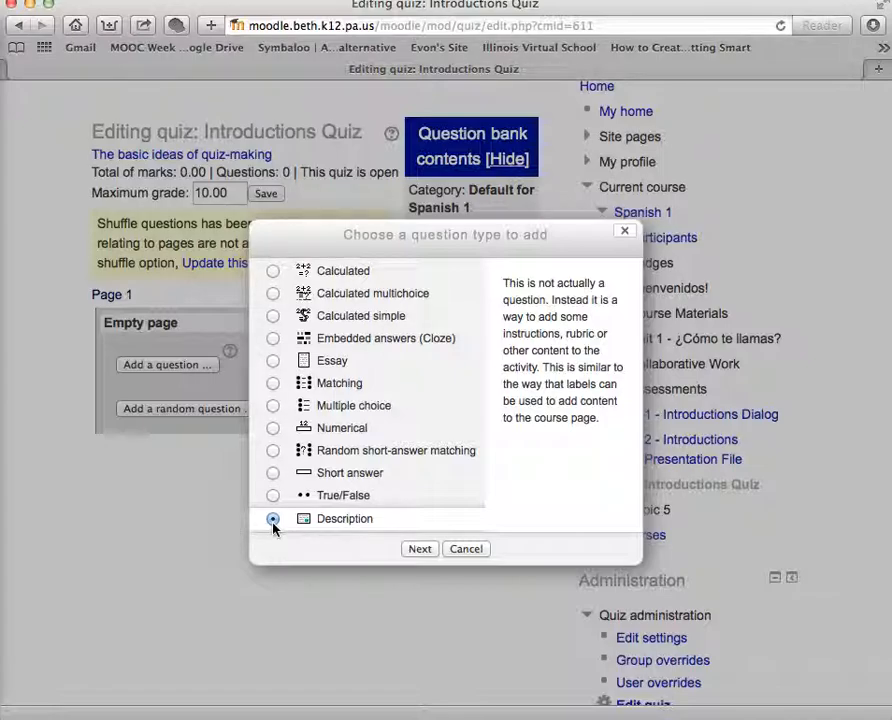
click(274, 409)
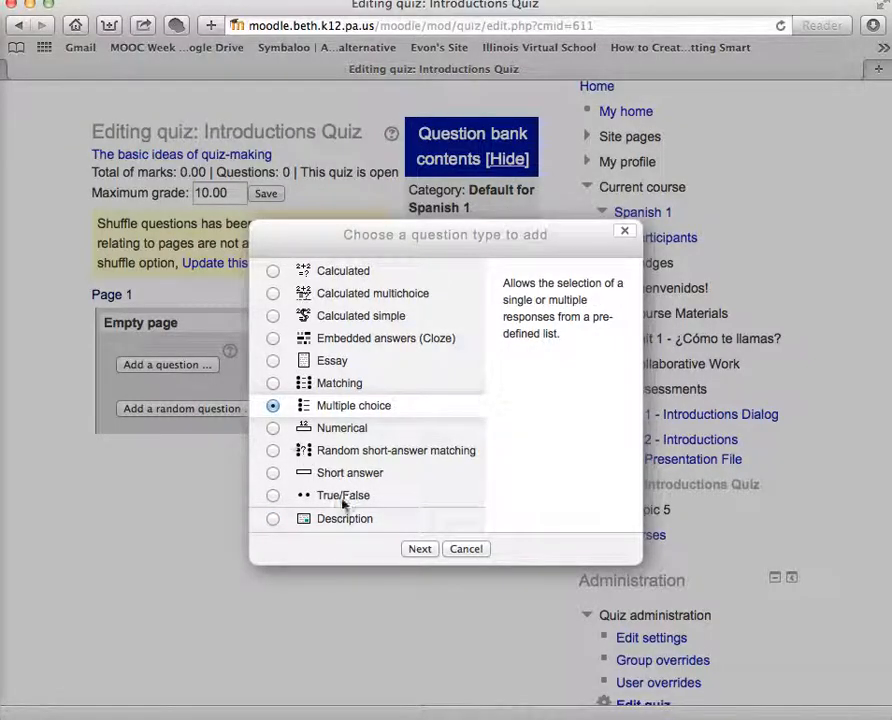
click(410, 552)
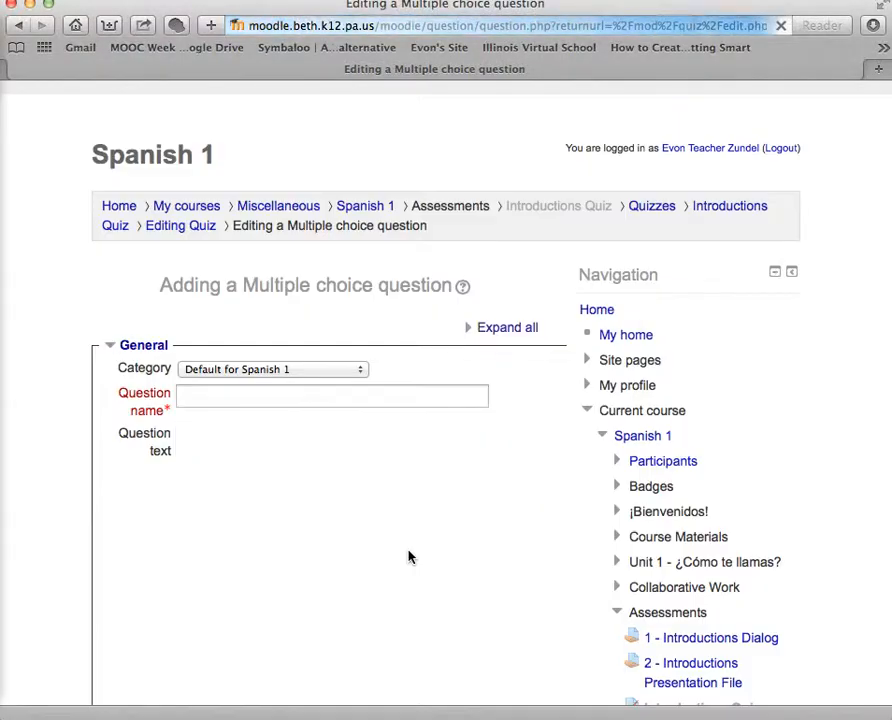
Keep the question in the Default for Spanish 1 category and name it "Hola"
scroll(408, 557, down, 3)
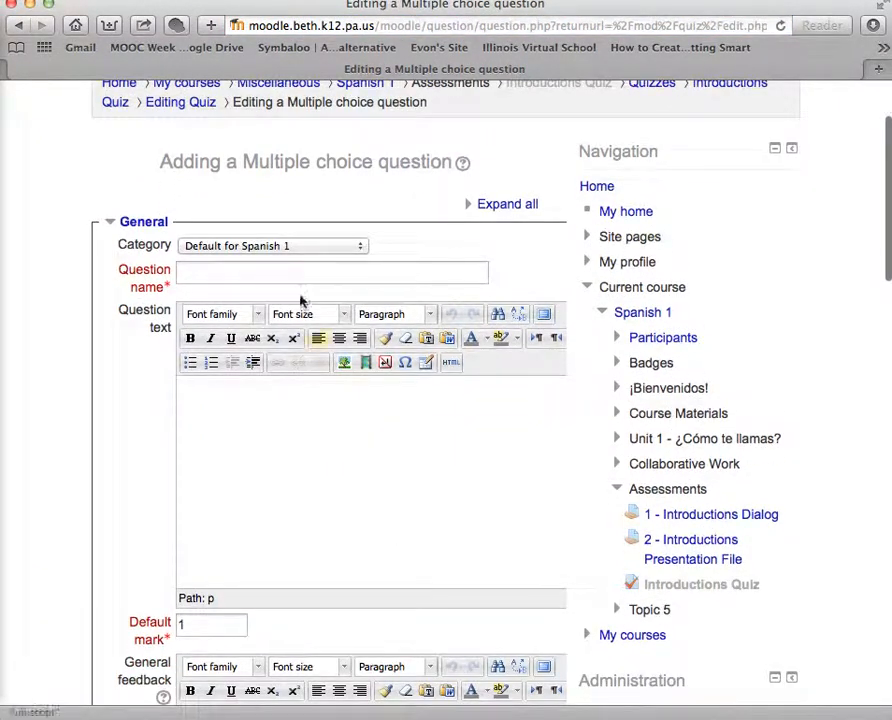
click(271, 246)
click(272, 247)
click(230, 277)
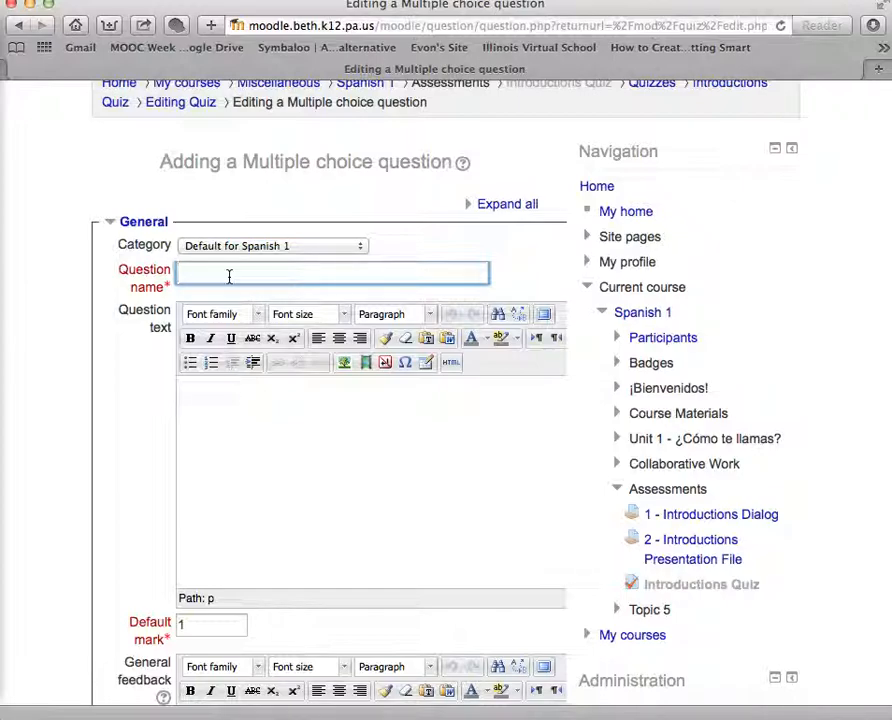
text(Hola)
Enter "Hola means..." as the question text
scroll(229, 276, down, 1)
scroll(330, 400, down, 5)
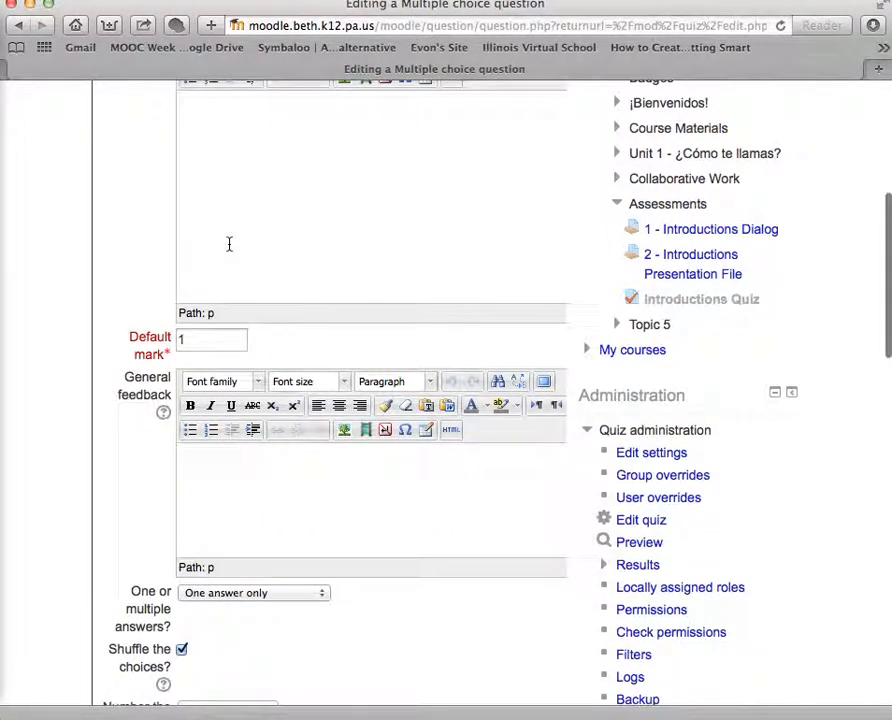
scroll(229, 243, up, 2)
scroll(229, 244, up, 1)
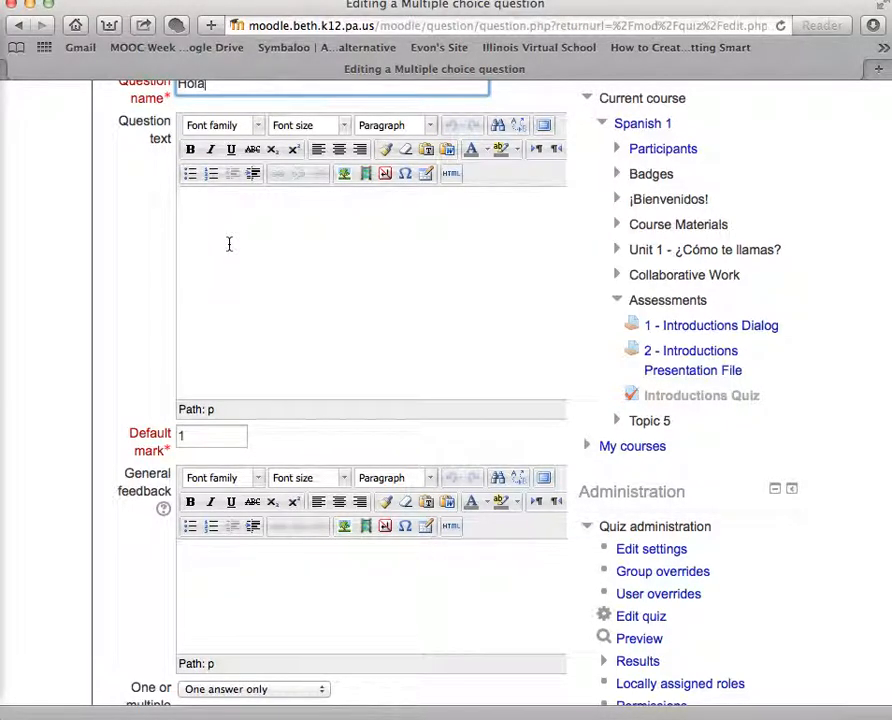
click(229, 244)
text(Hola means...)
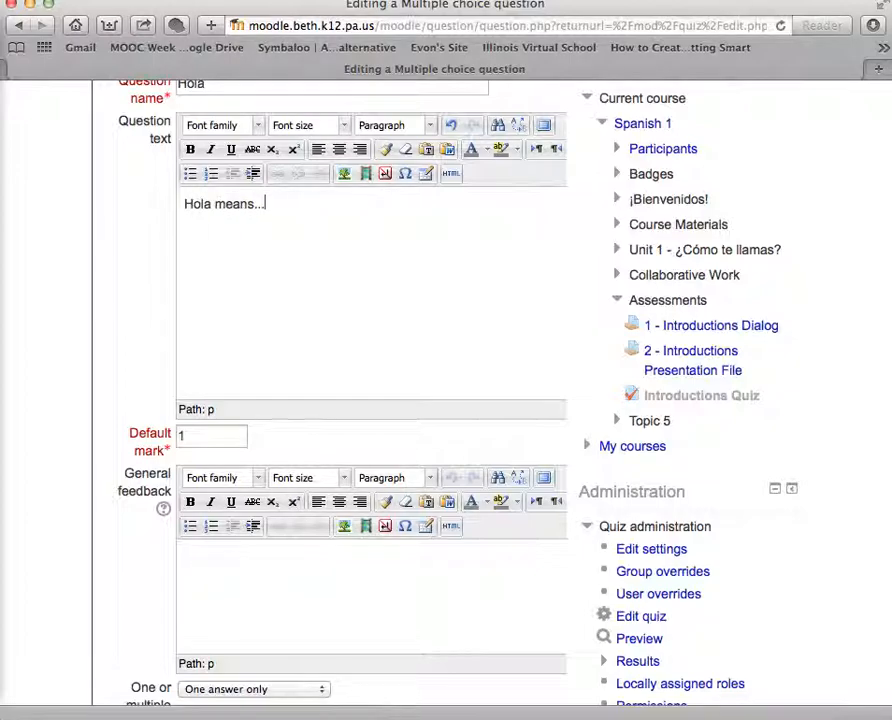
Set the question to allow one answer only
scroll(370, 400, down, 2)
scroll(370, 400, down, 3)
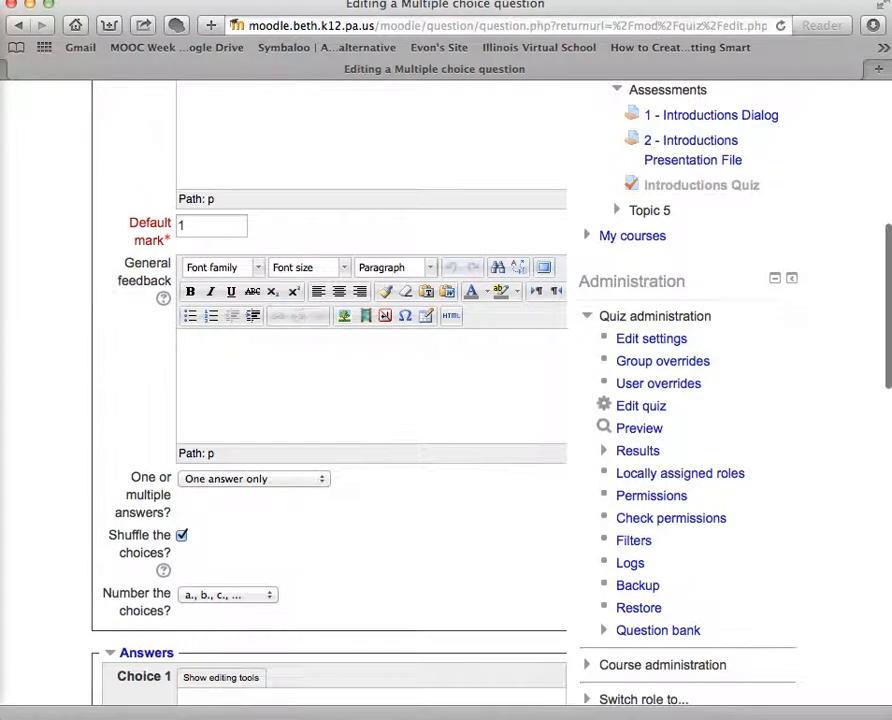
scroll(256, 340, down, 2)
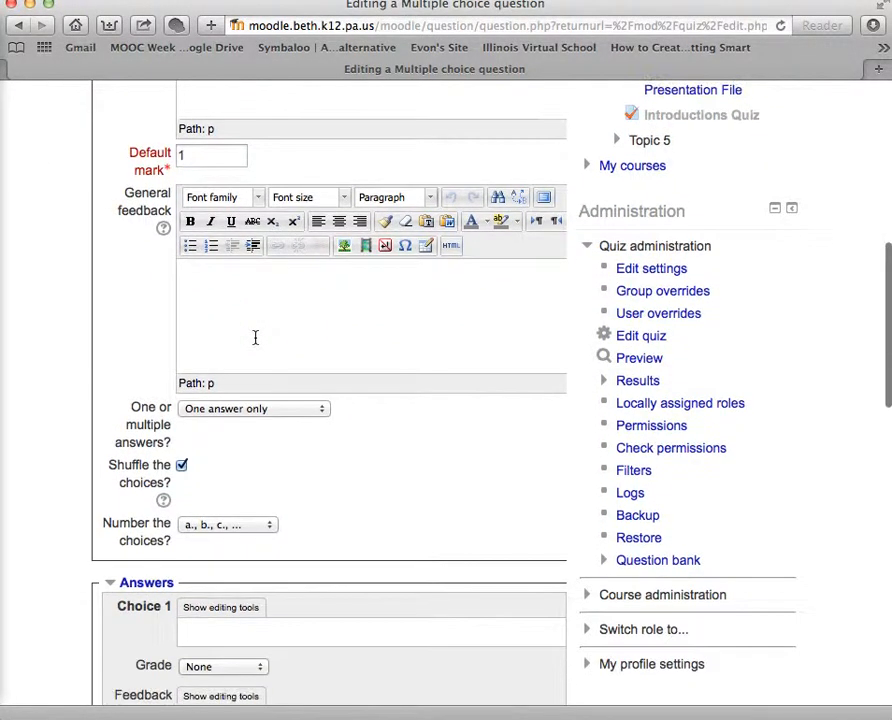
scroll(255, 340, down, 2)
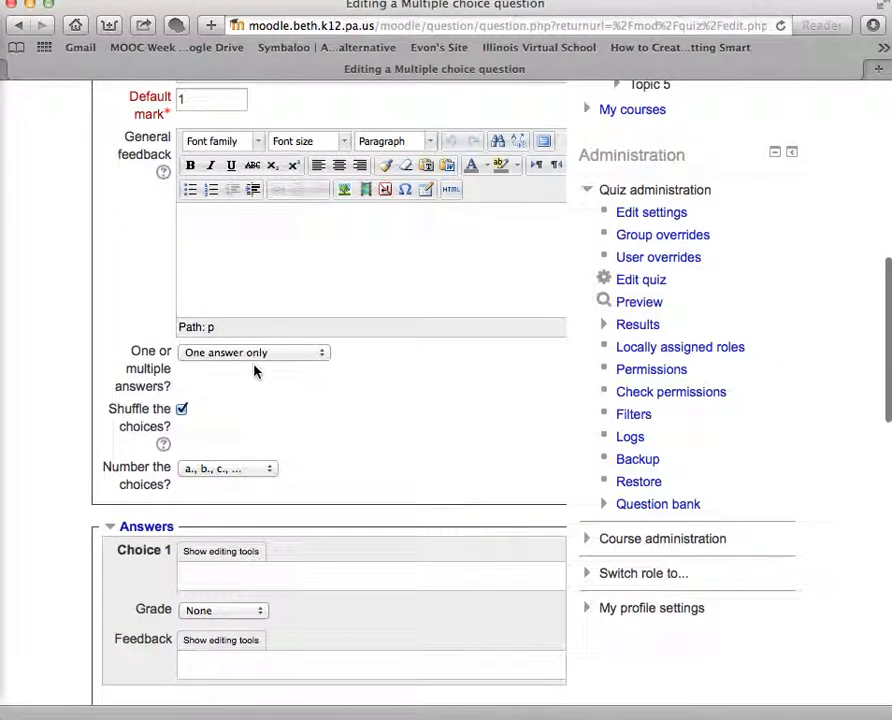
click(252, 360)
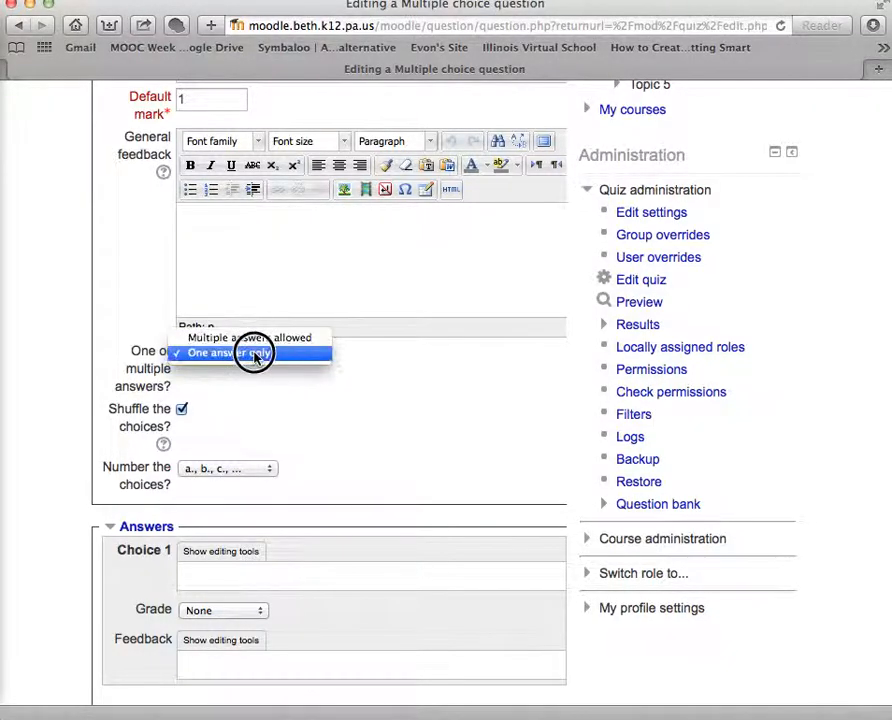
click(256, 356)
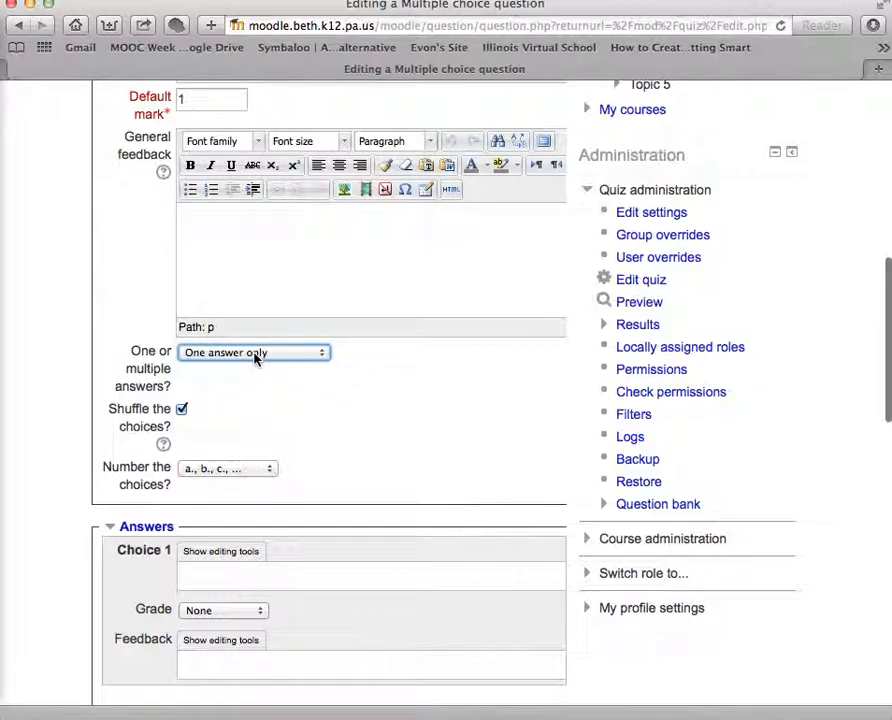
Fill in Choice 1 as "Good morning." with its grade set to None and no feedback
scroll(255, 358, down, 5)
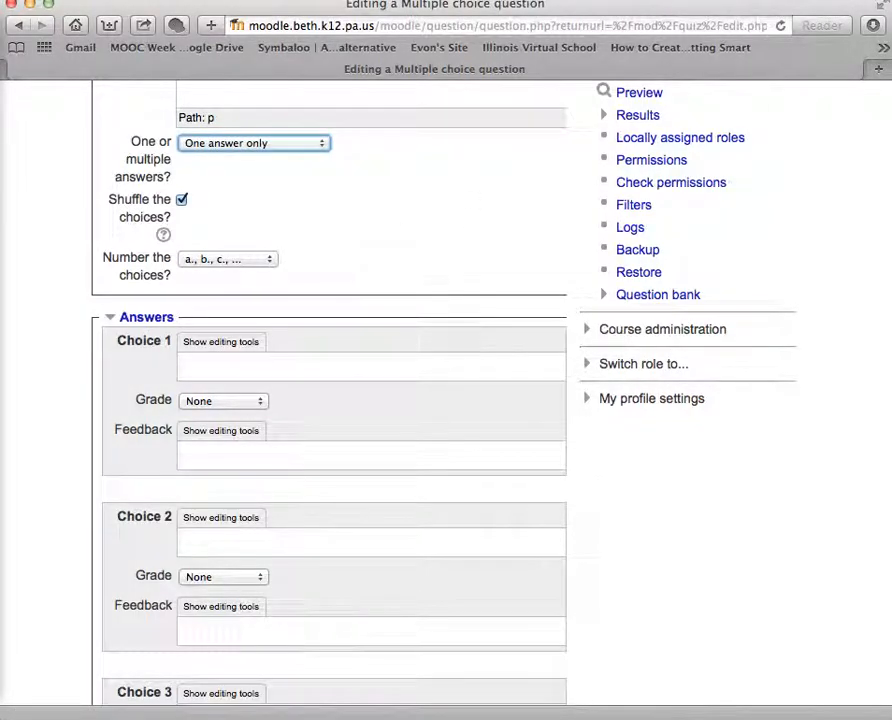
click(255, 369)
text(Good)
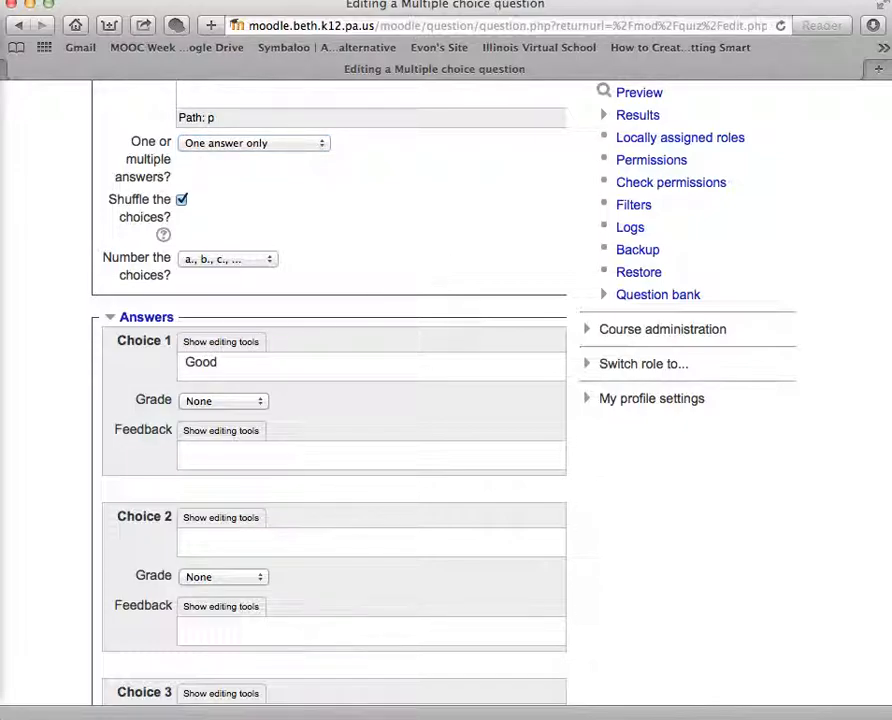
text( morning.)
scroll(256, 375, down, 2)
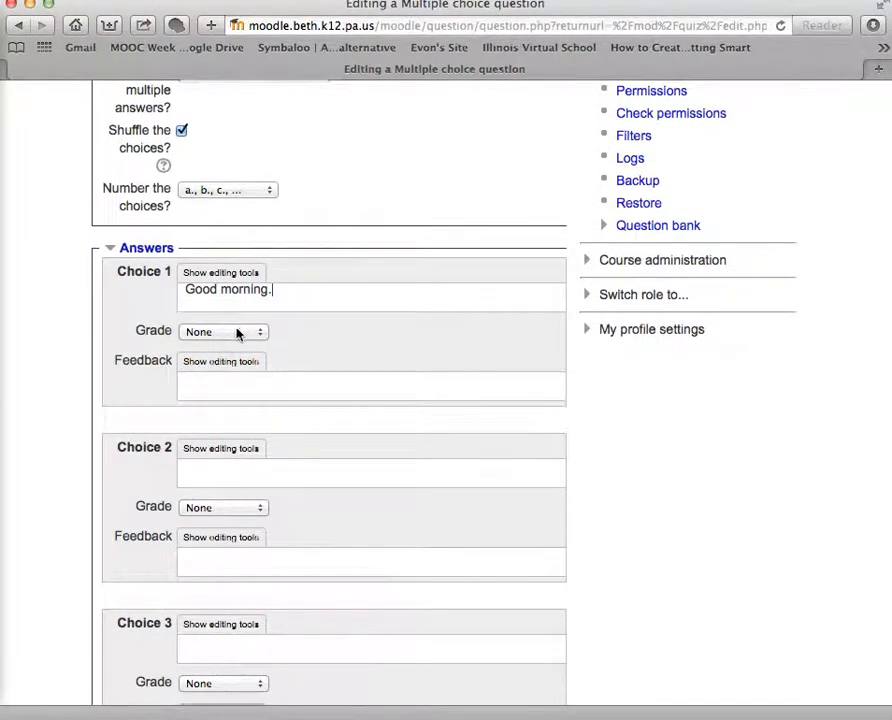
click(237, 332)
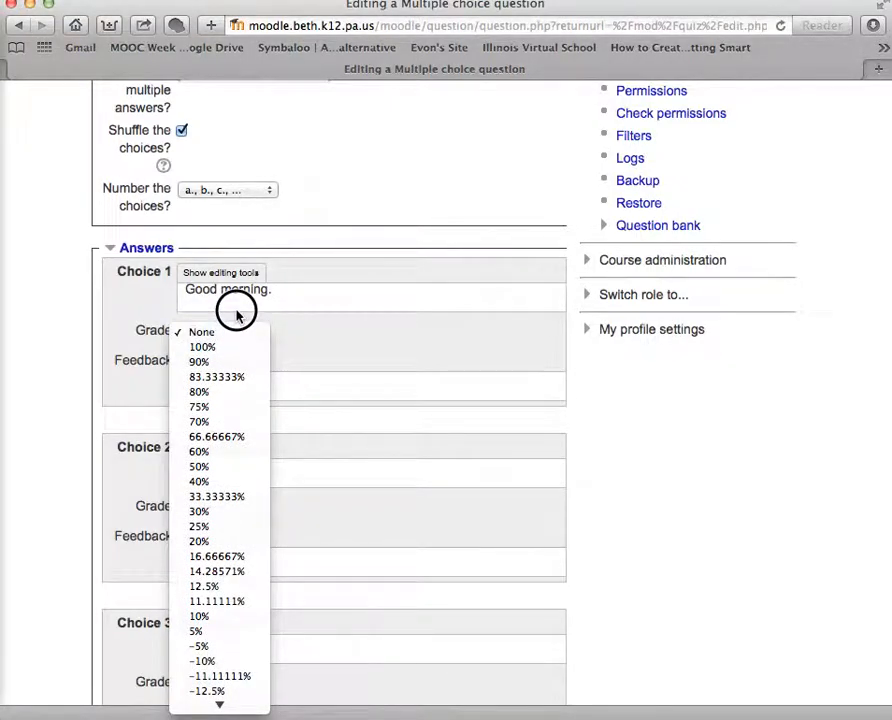
click(236, 316)
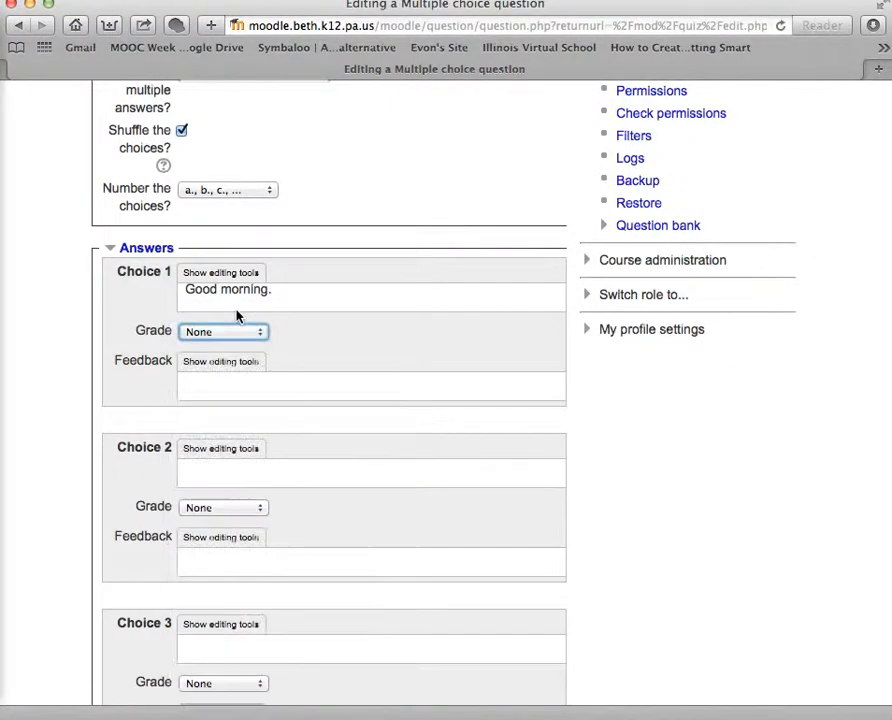
click(256, 394)
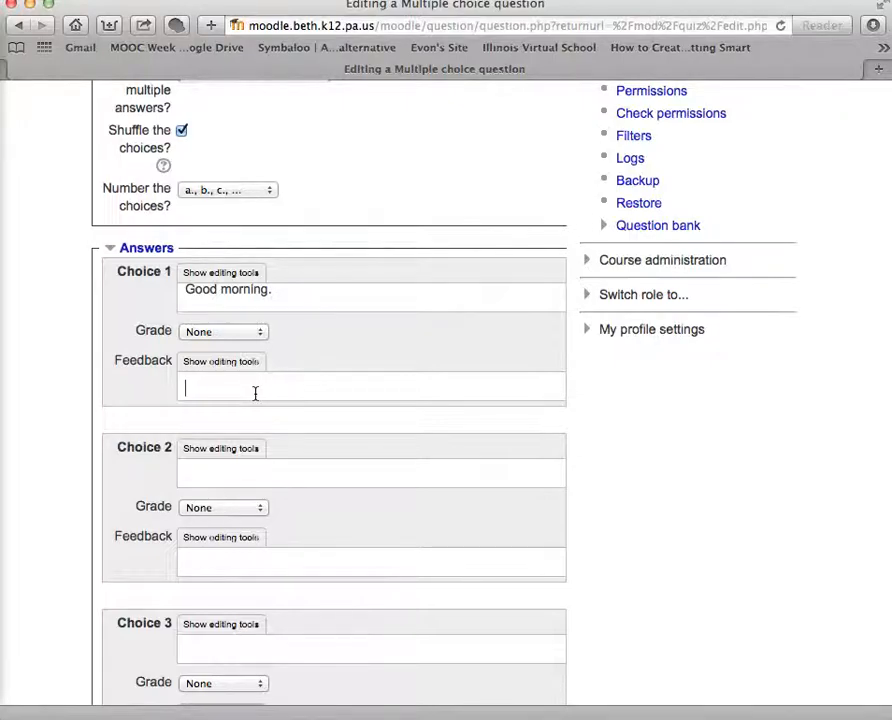
Enter the wrong answers "Good afternoon." as Choice 2 and "Goodbye." as Choice 3
click(238, 480)
text(Good afternoon.)
scroll(280, 545, down, 3)
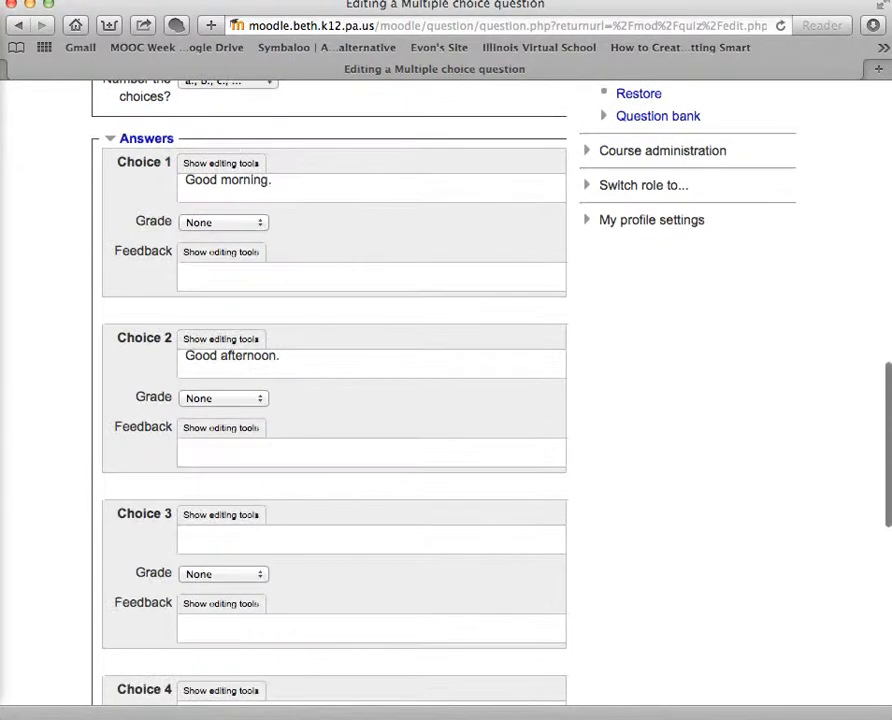
click(276, 541)
text(Goodbye.)
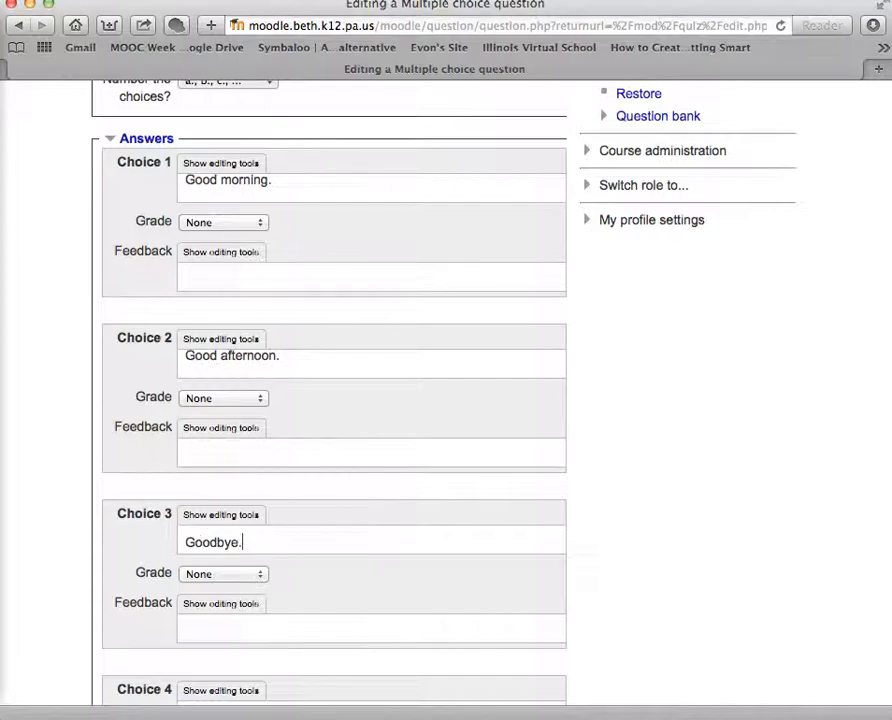
Enter "Hello." as Choice 4 and mark it as the correct answer with a grade of 100%
scroll(264, 540, down, 4)
click(252, 522)
text(Hell)
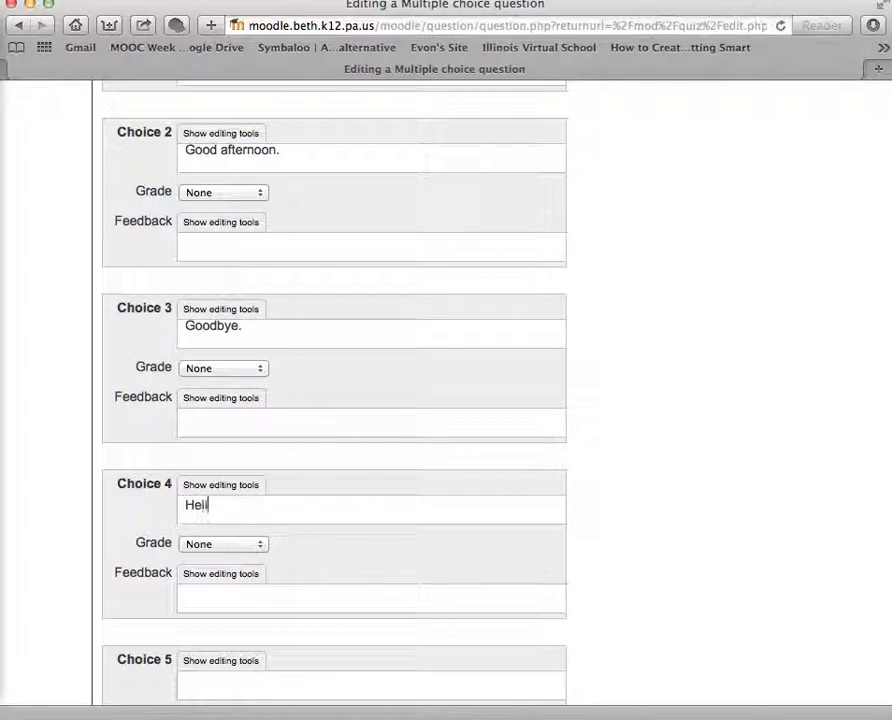
text(o.)
click(253, 546)
click(253, 560)
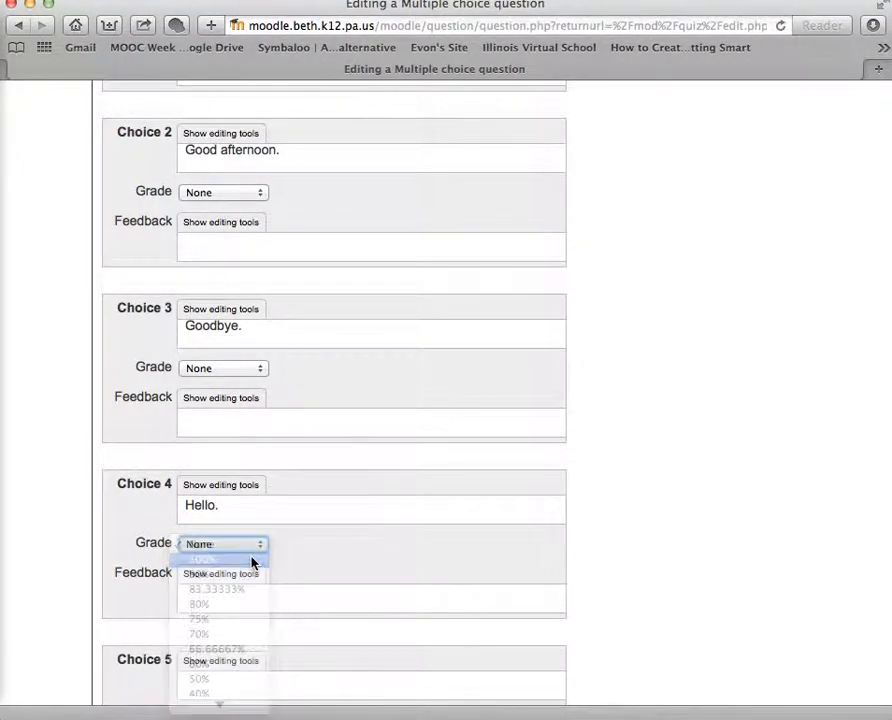
Examine the question's remaining settings, expanding the Combined feedback and Multiple tries sections
scroll(252, 563, down, 2)
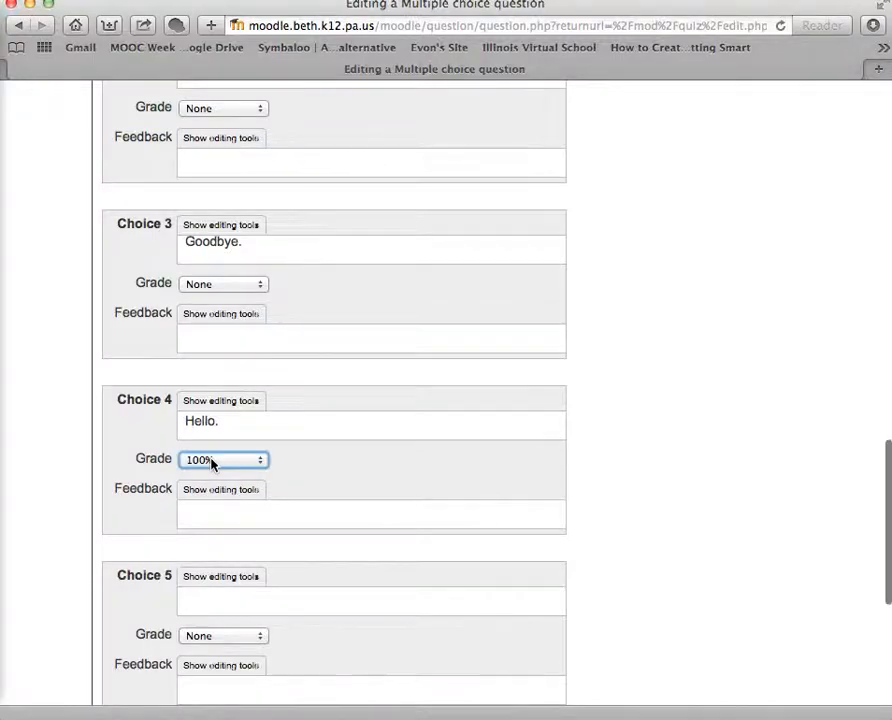
scroll(211, 461, down, 3)
scroll(211, 461, down, 2)
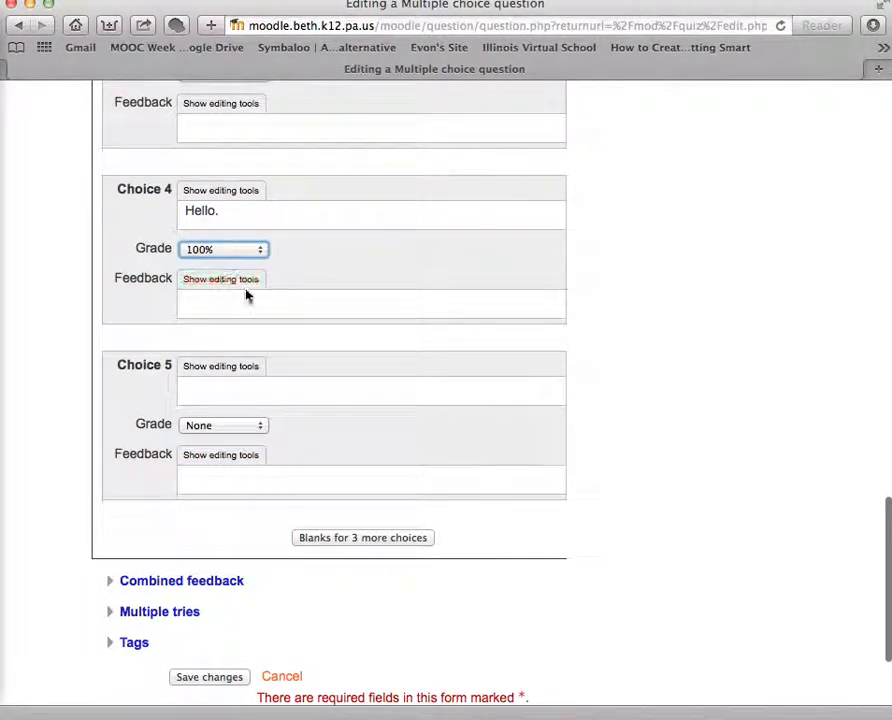
scroll(305, 470, down, 3)
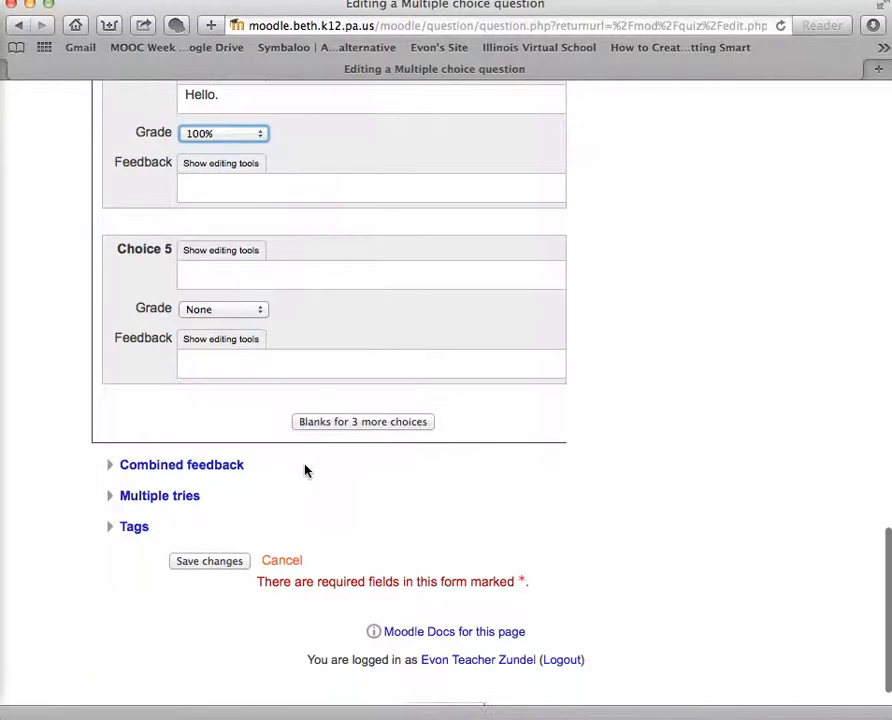
click(112, 467)
scroll(112, 468, down, 5)
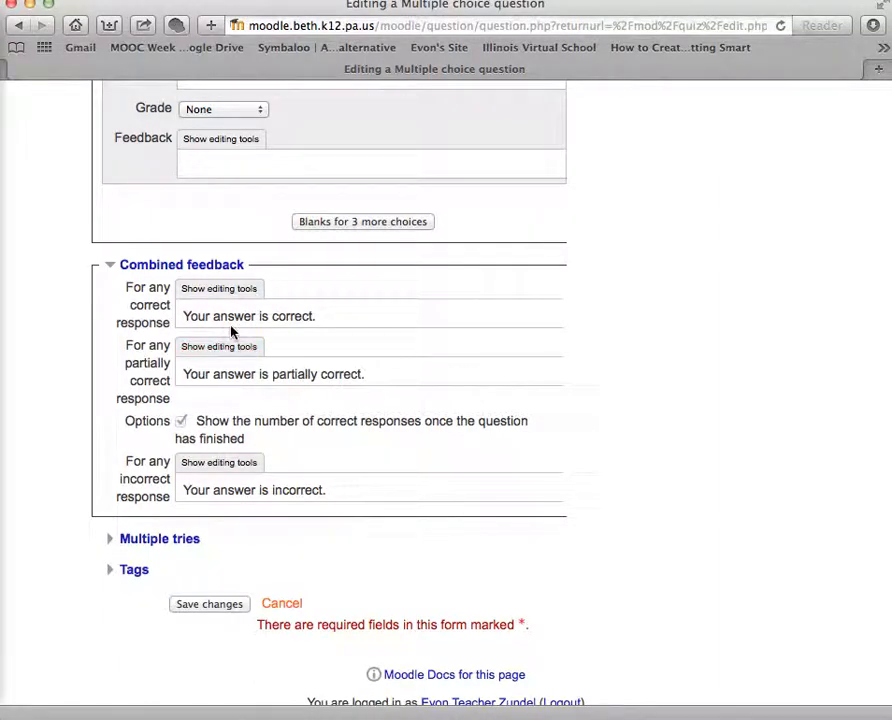
scroll(240, 386, down, 1)
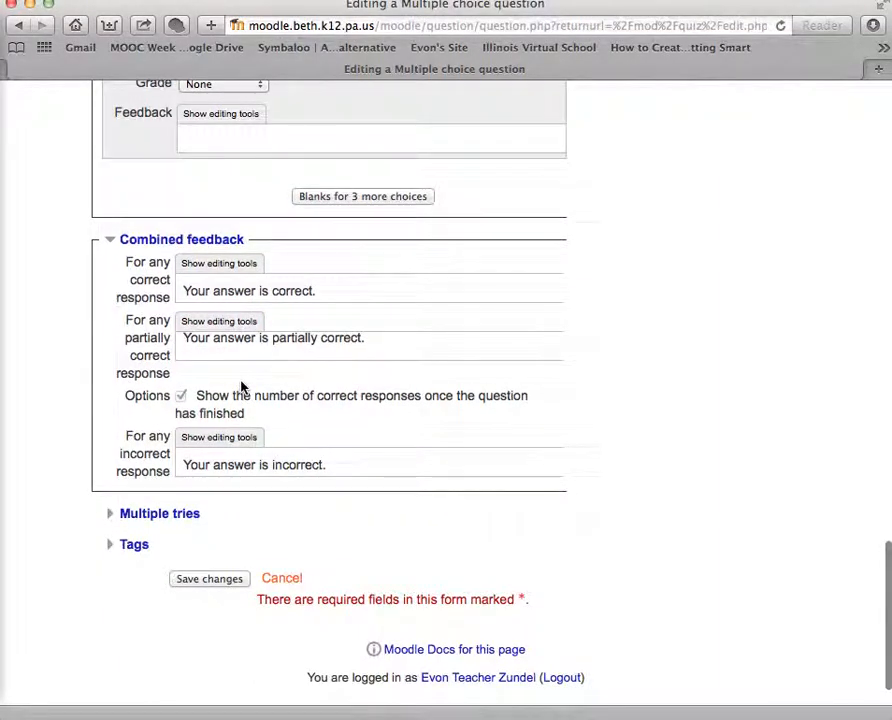
scroll(241, 388, down, 2)
click(112, 462)
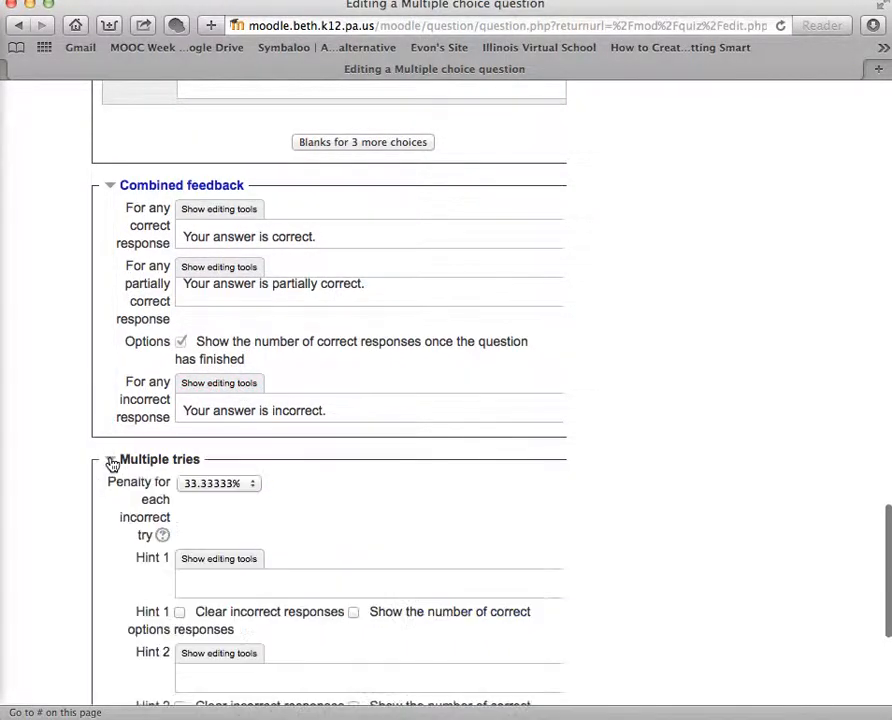
scroll(112, 464, down, 5)
scroll(110, 463, down, 3)
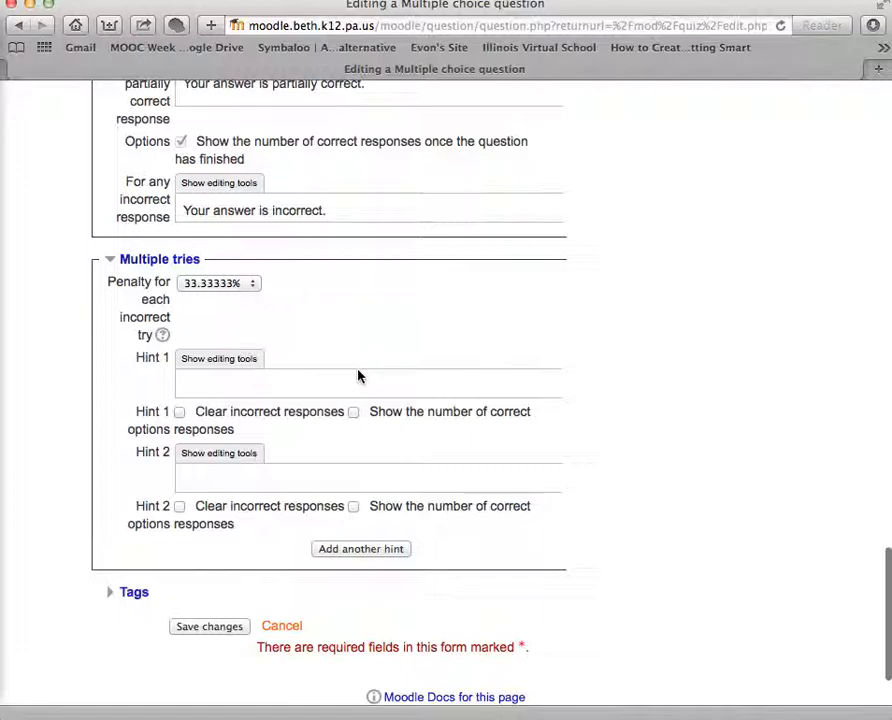
Save the multiple choice question into the quiz and save the quiz's maximum grade of 10.00
scroll(360, 376, down, 4)
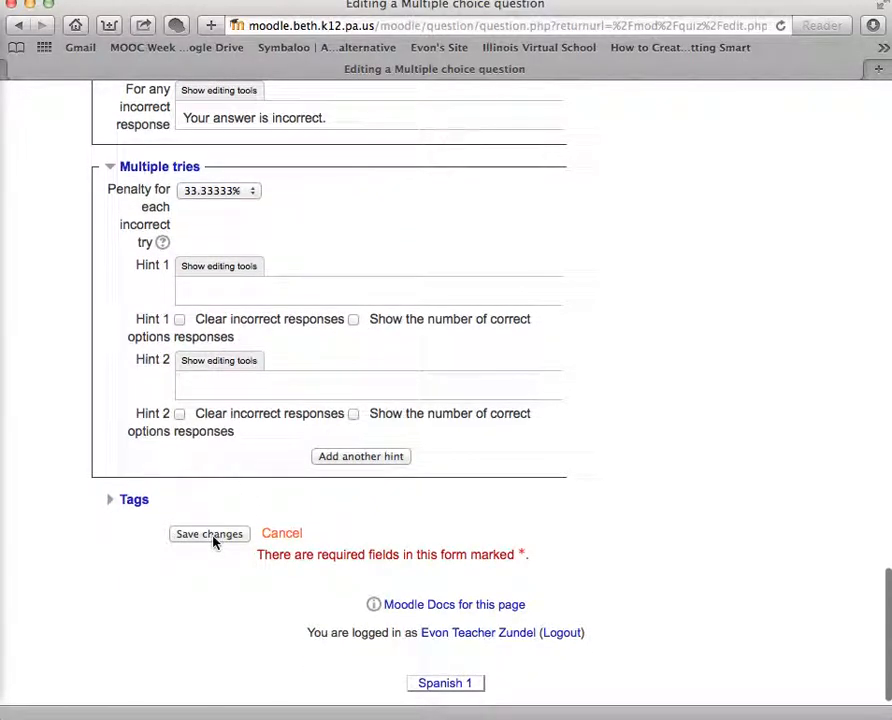
click(210, 535)
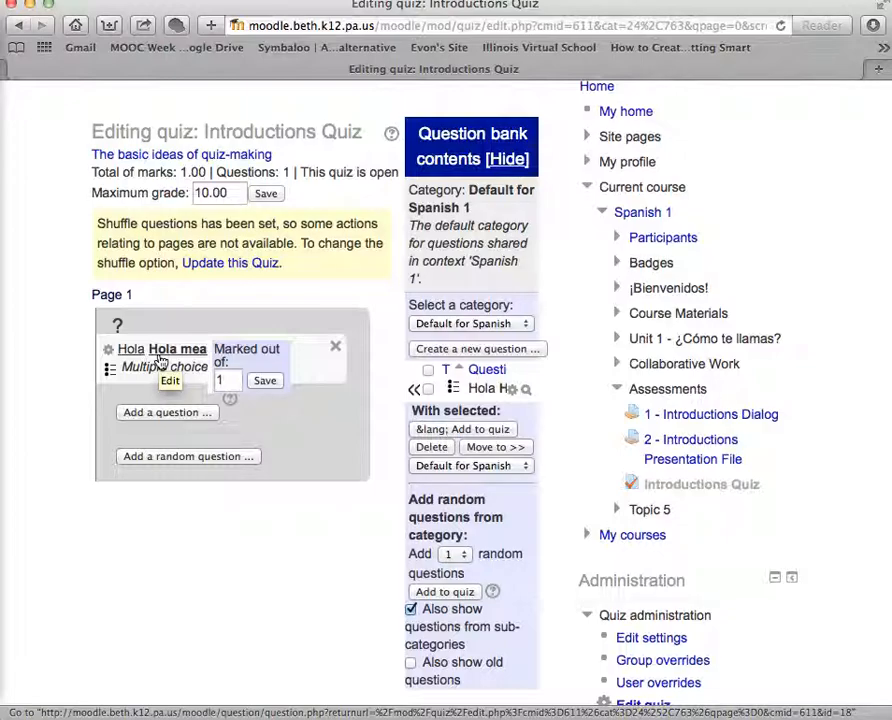
click(278, 193)
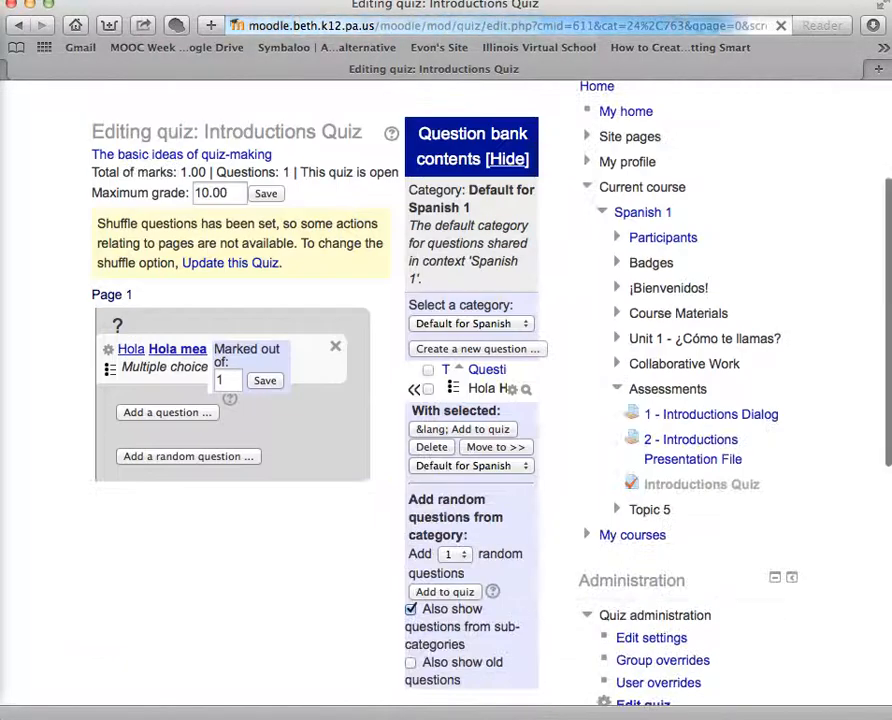